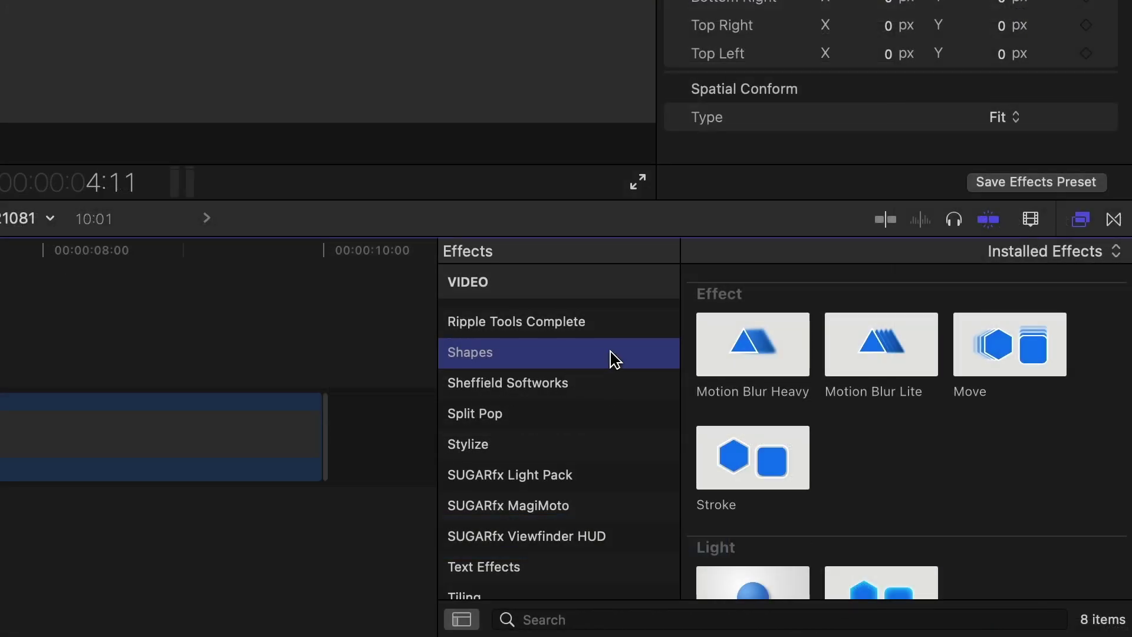
- Scroll through the Shapes effect thumbnails and bring up the Basic and Polygon Shapes generators
scroll(1120, 442, down, 2)
scroll(1121, 377, down, 2)
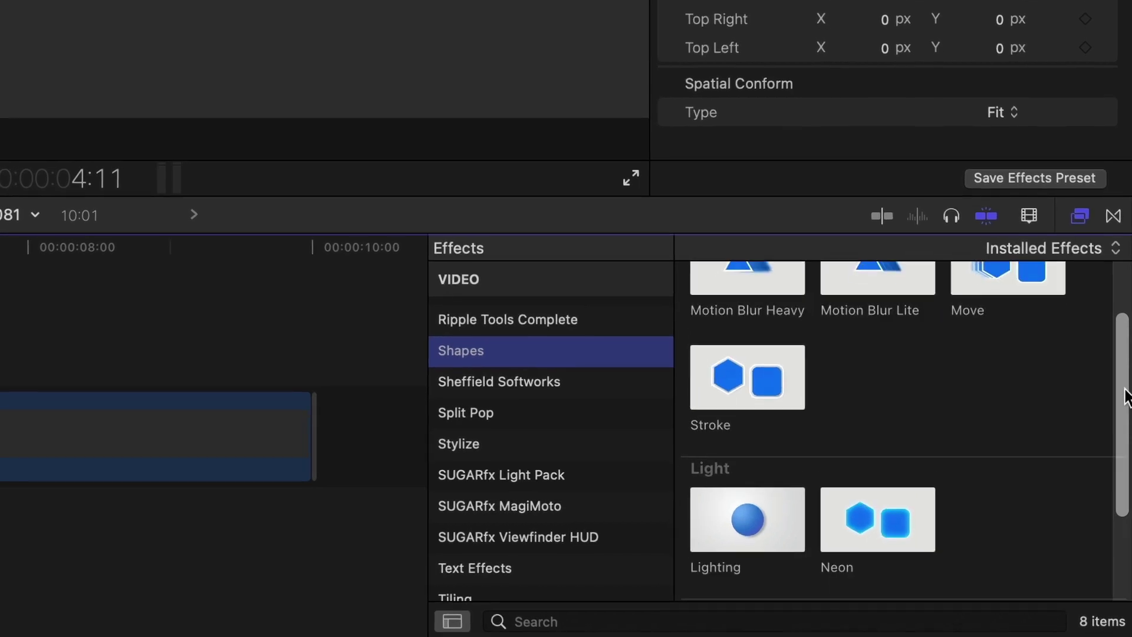
mouse_move(1126, 396)
mouse_down()
mouse_move(1129, 519)
mouse_move(1119, 398)
mouse_move(980, 304)
mouse_up()
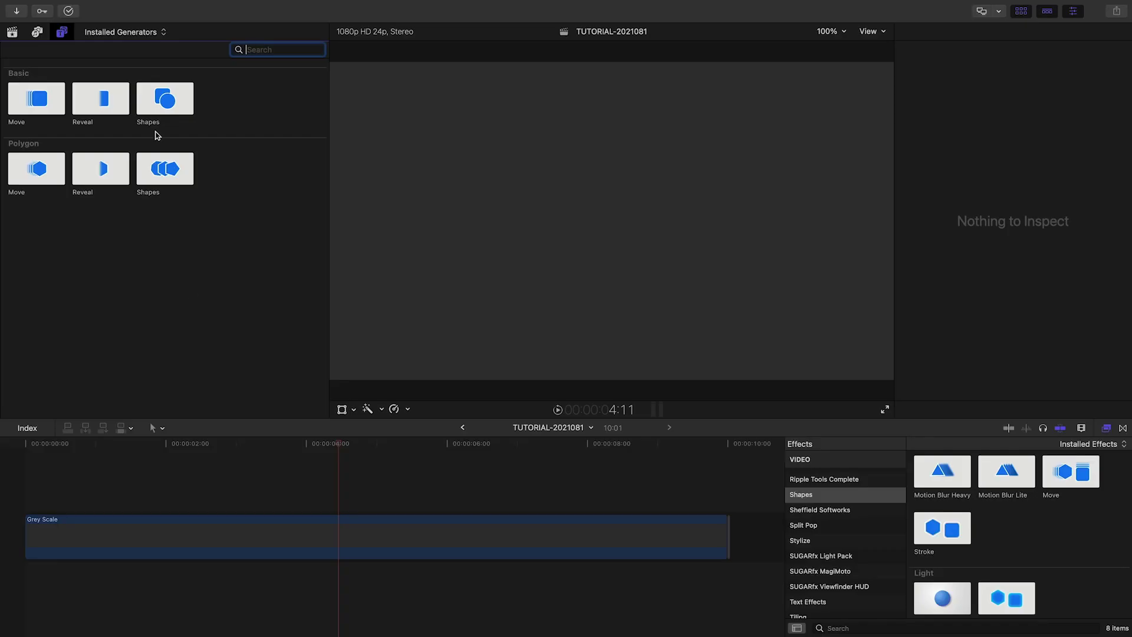
- Add a Shapes generator at the timeline start, try shape types and round its corners to 63.96
drag(167, 118, 30, 496)
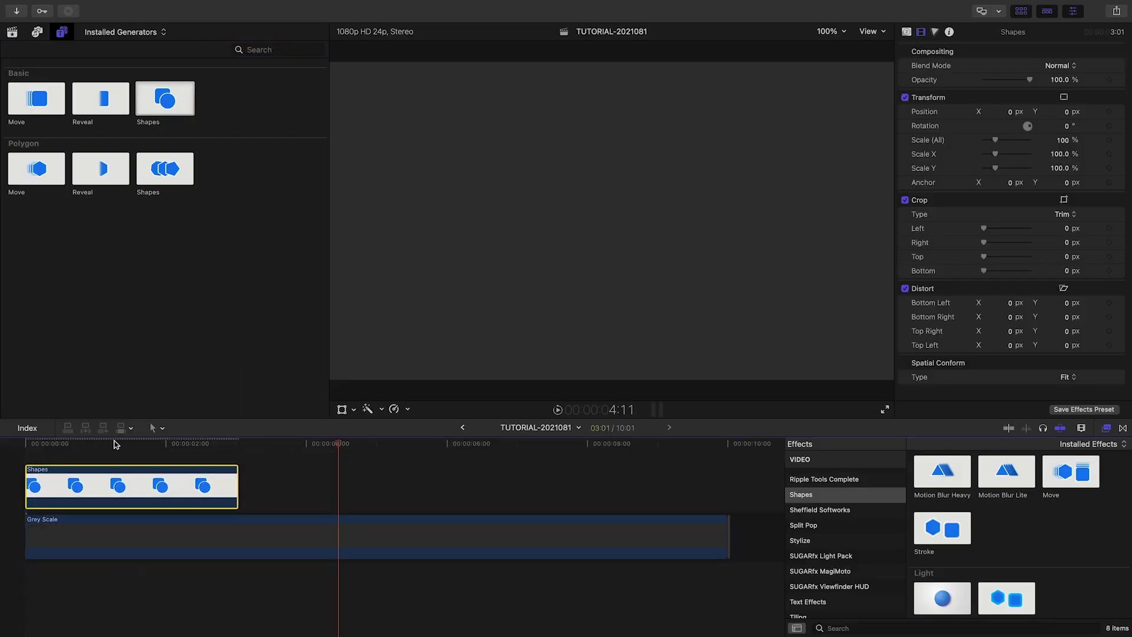
drag(108, 444, 31, 445)
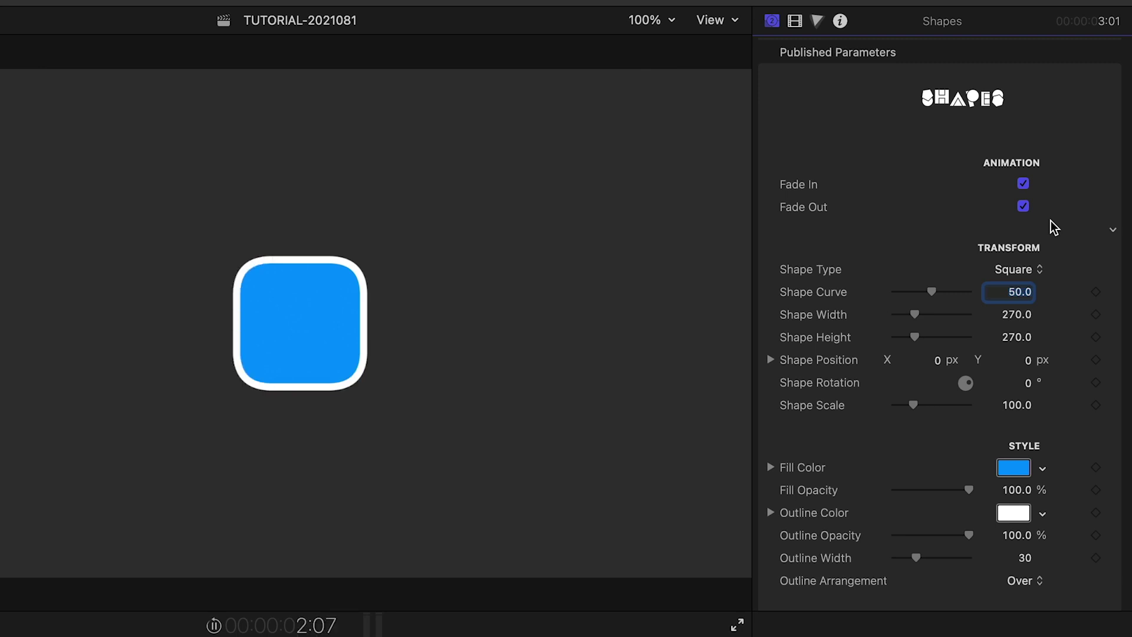
click(1033, 270)
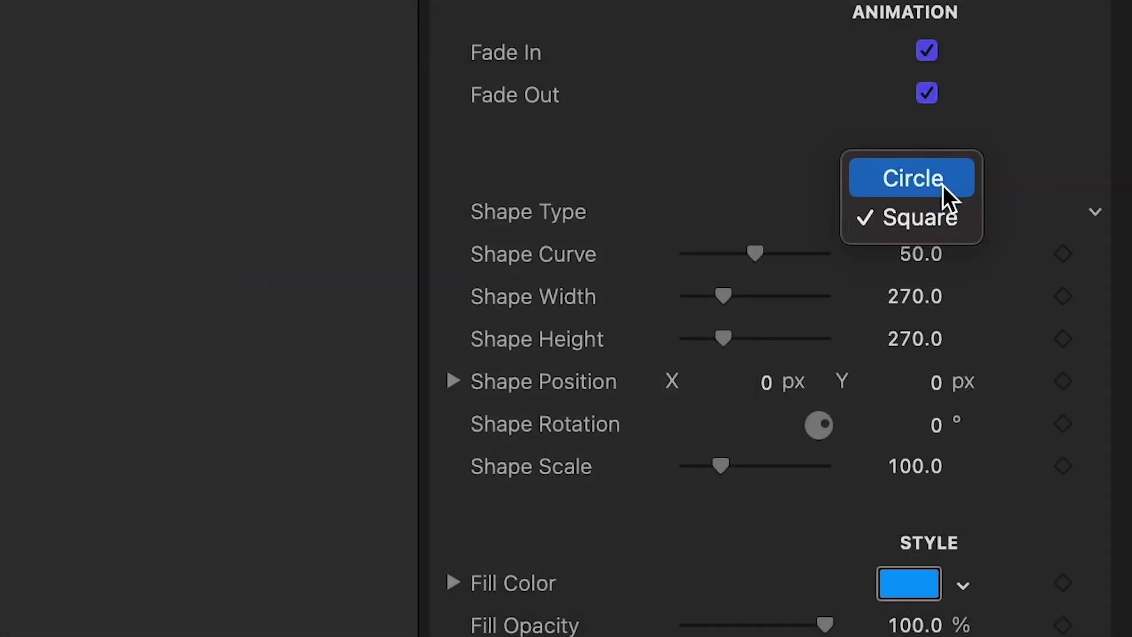
click(943, 185)
drag(930, 266, 1009, 275)
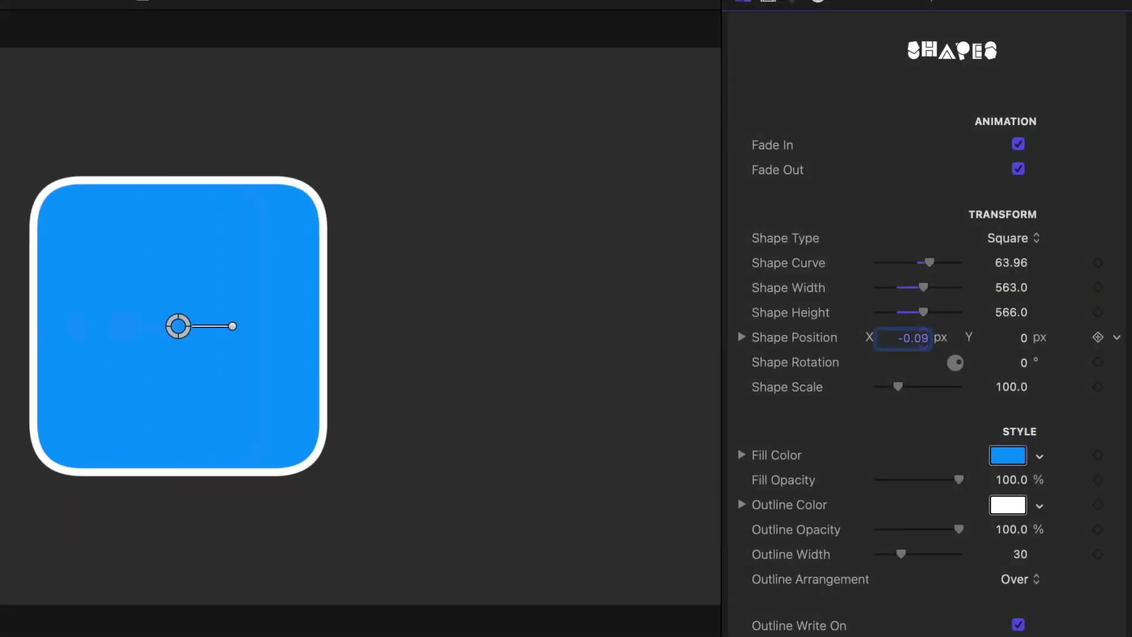
- Centre and enlarge the shape to about 563 by 566, undoing a trial rotation
drag(902, 333, 911, 393)
drag(330, 326, 300, 280)
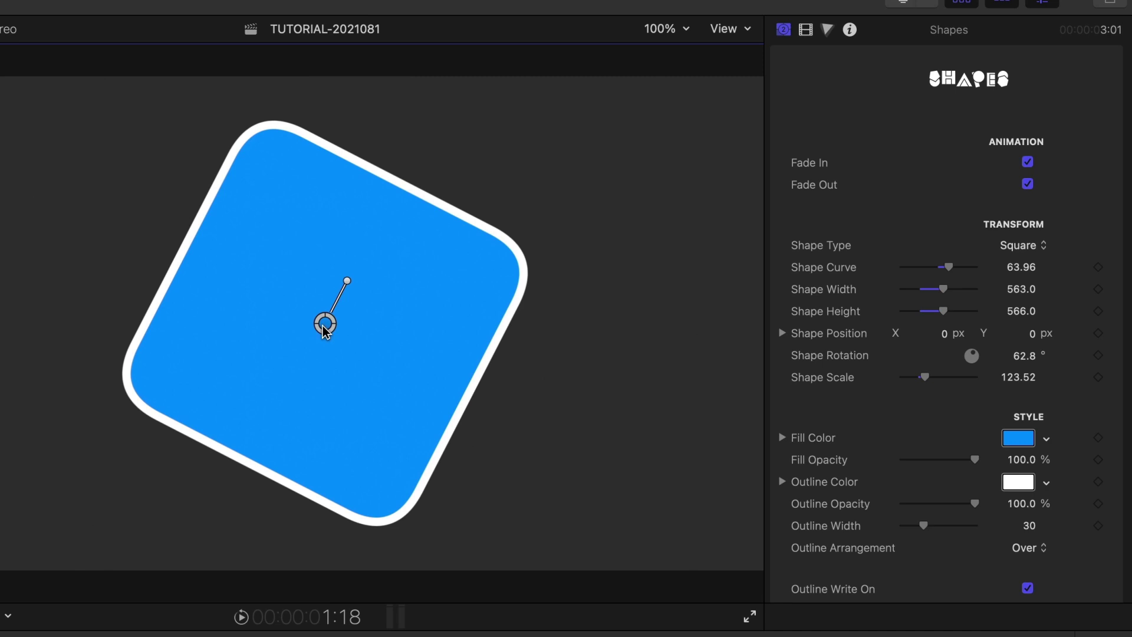
key(super+z)
drag(330, 326, 295, 336)
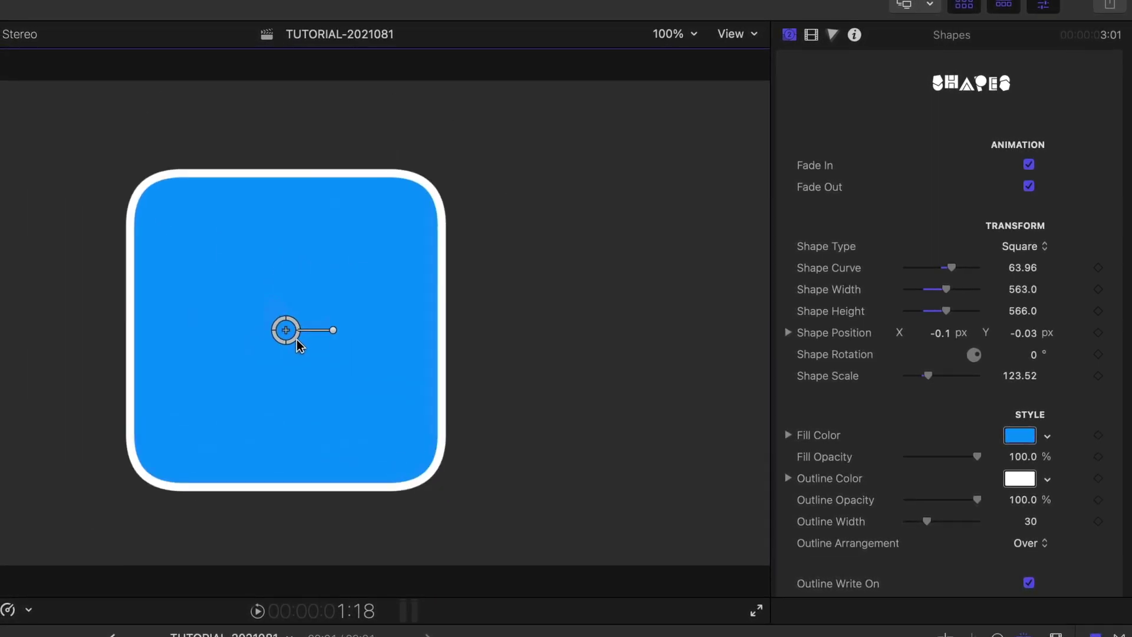
- Fill the shape crimson, set its outline animation to Erase, and add another Shapes generator
click(1029, 436)
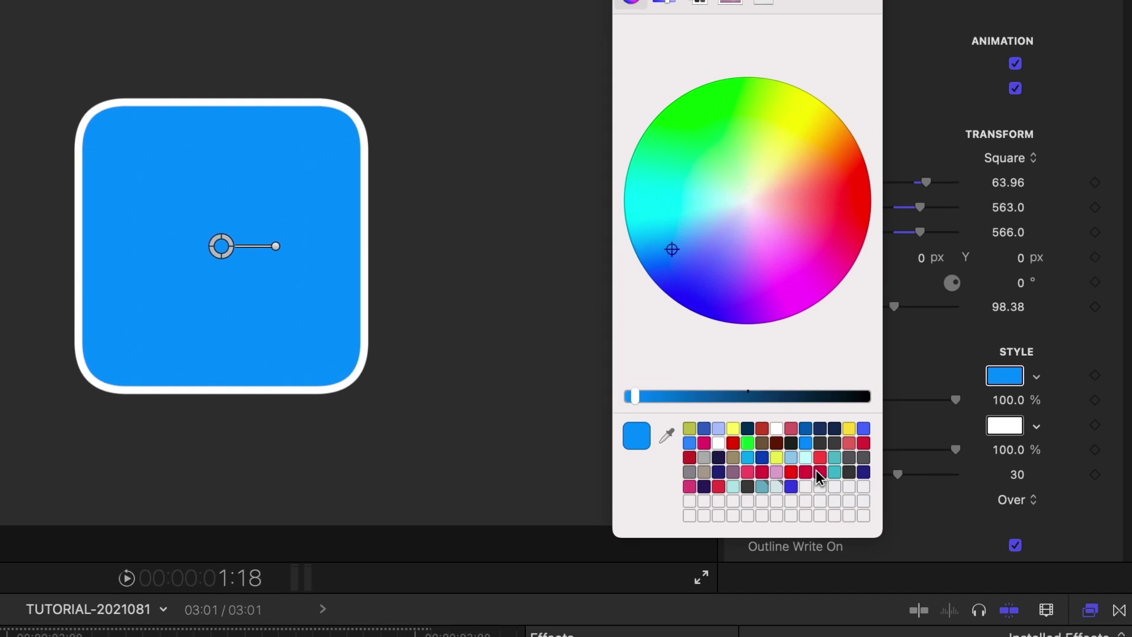
click(819, 471)
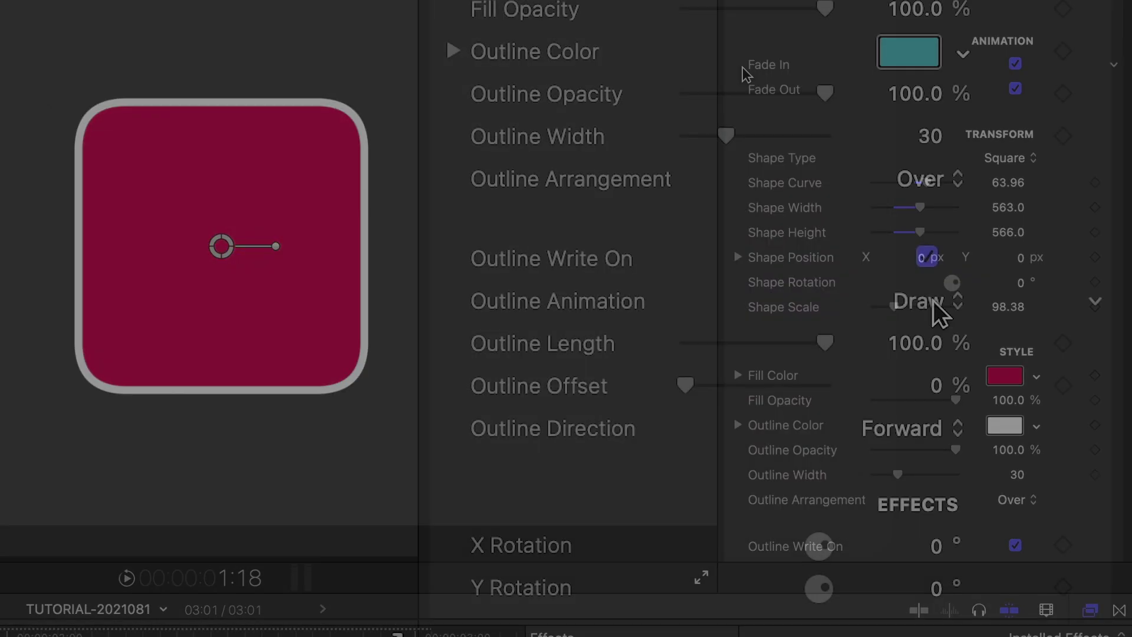
click(933, 300)
click(985, 346)
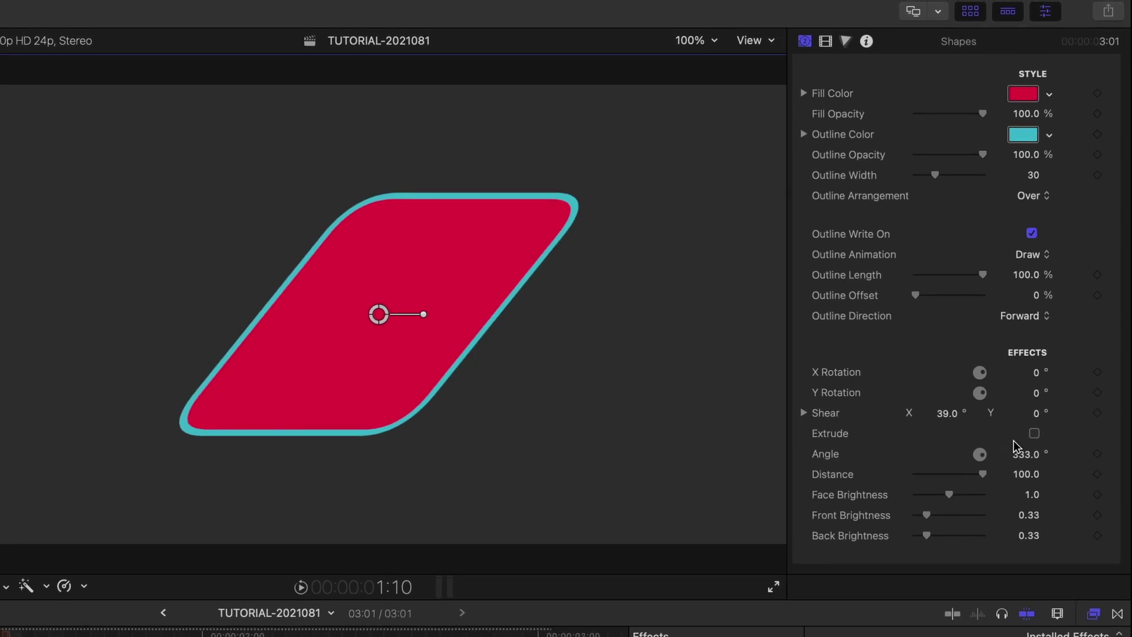
click(1035, 433)
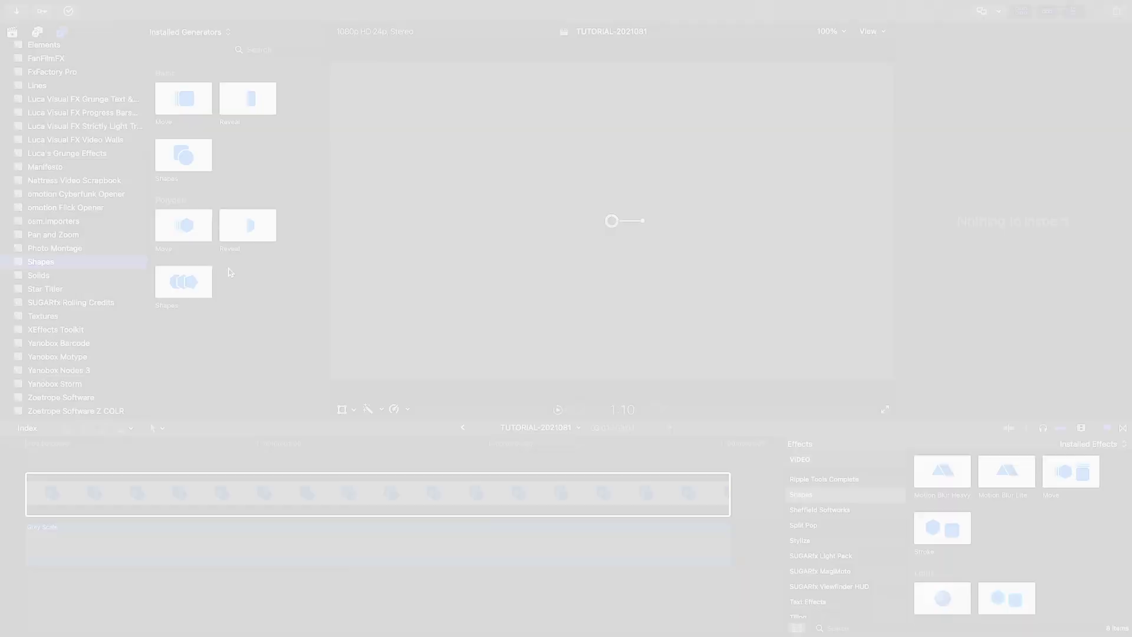
drag(183, 281, 59, 453)
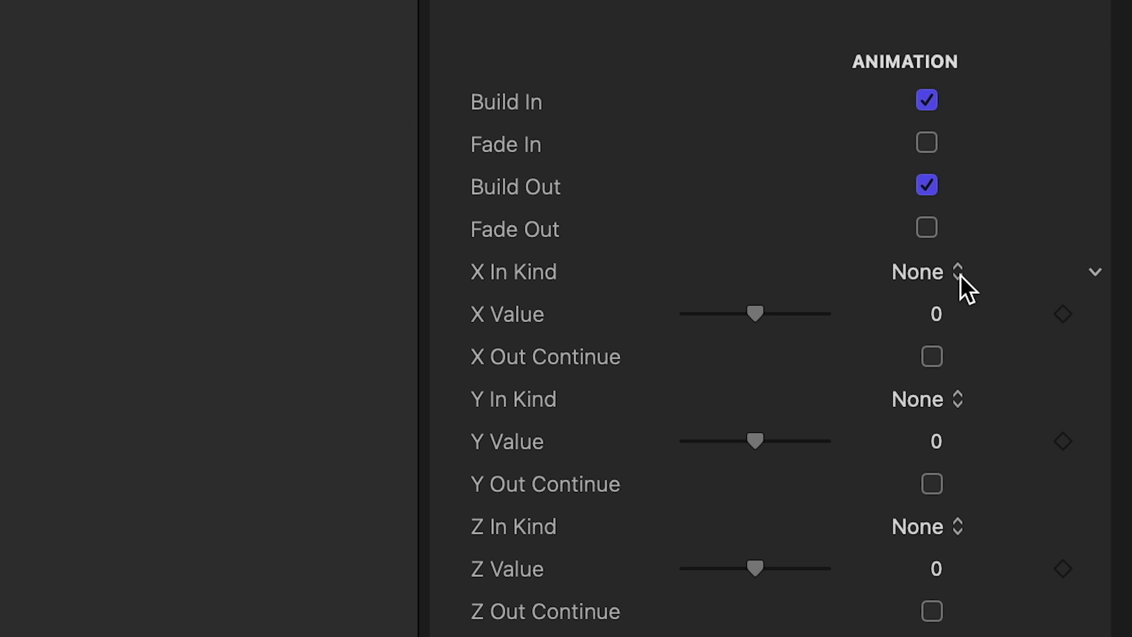
- Set the X build-in kind to Overshoot
click(958, 273)
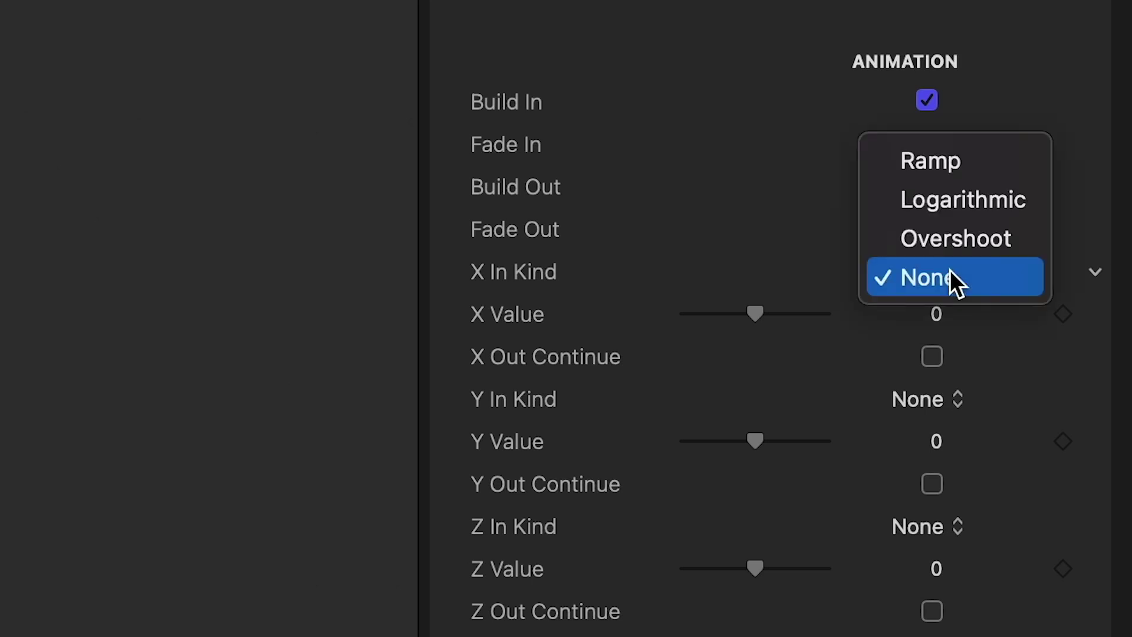
click(971, 241)
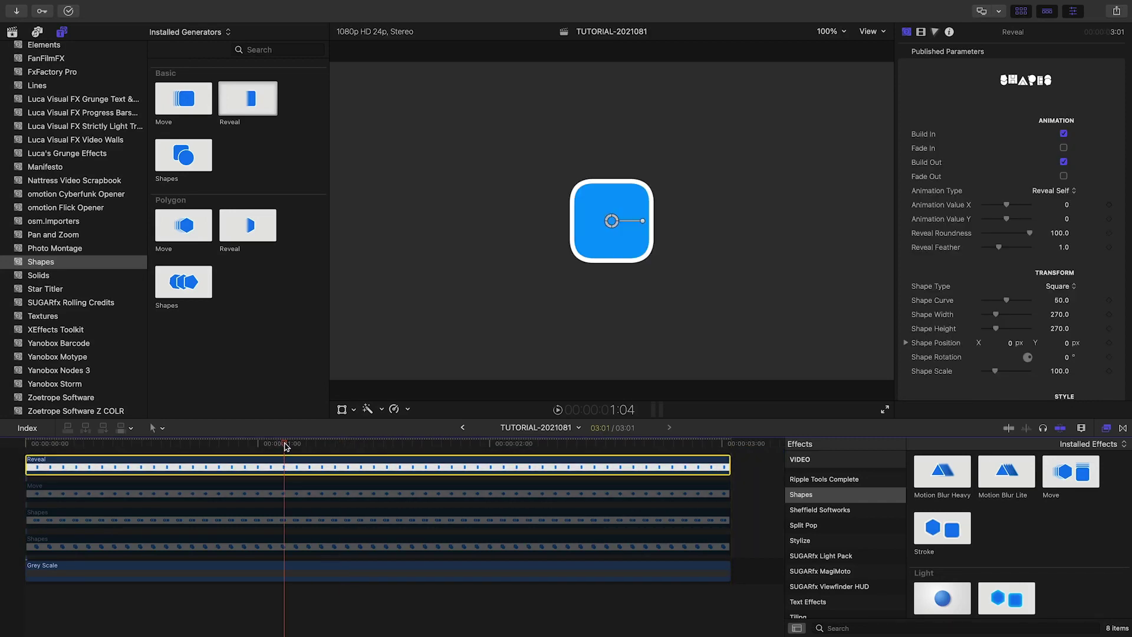
- Open the list of Reveal animation types in the inspector
click(1054, 190)
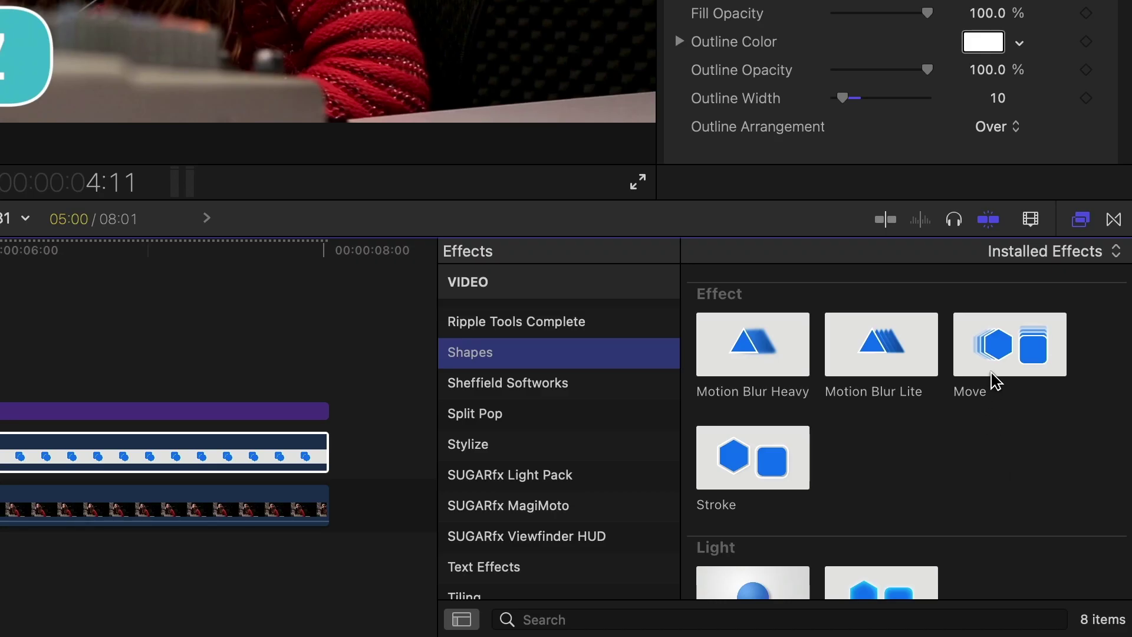
- Apply the Move effect to the Shapes clip and add Motion Blur Lite and Heavy layers above
mouse_move(997, 382)
mouse_down()
mouse_move(24, 285)
mouse_move(0, 447)
mouse_up()
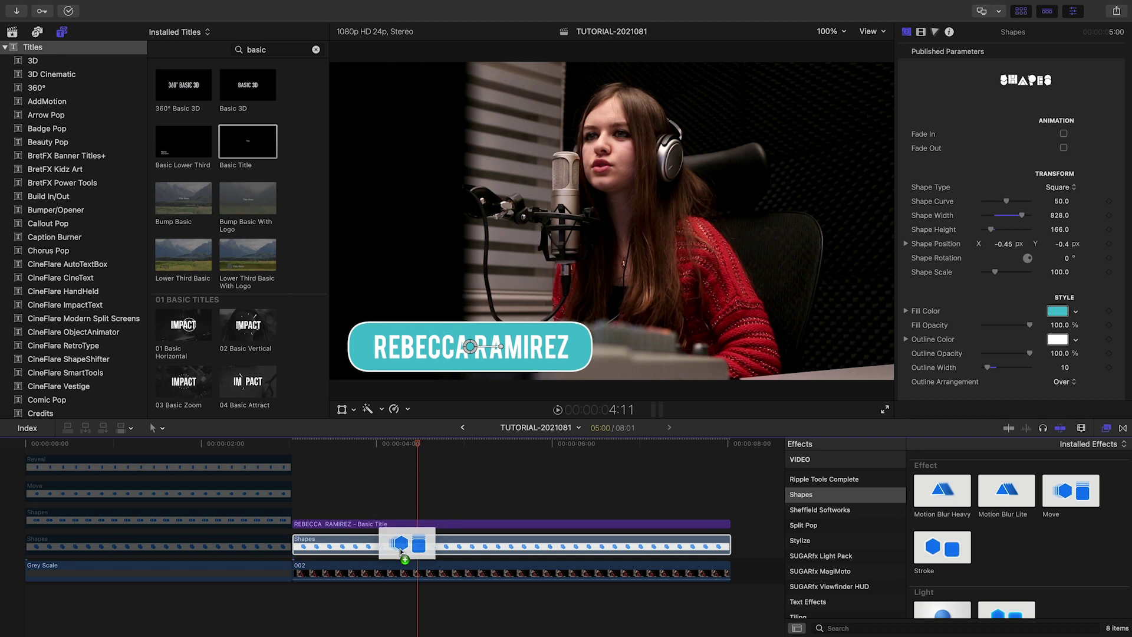
drag(401, 551, 401, 552)
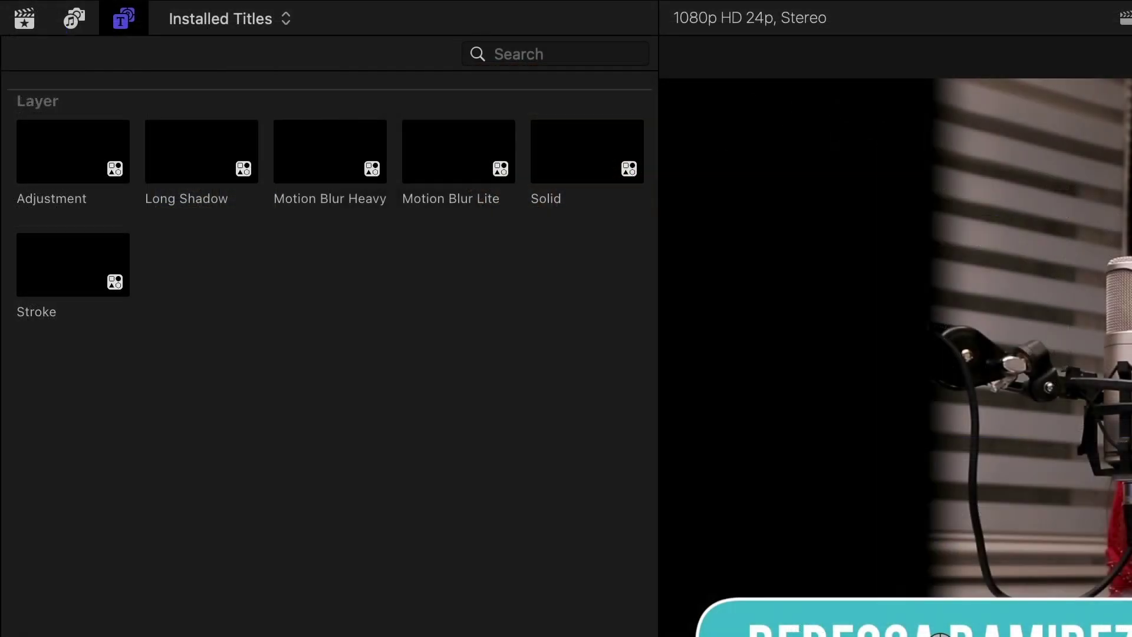
drag(479, 177, 614, 636)
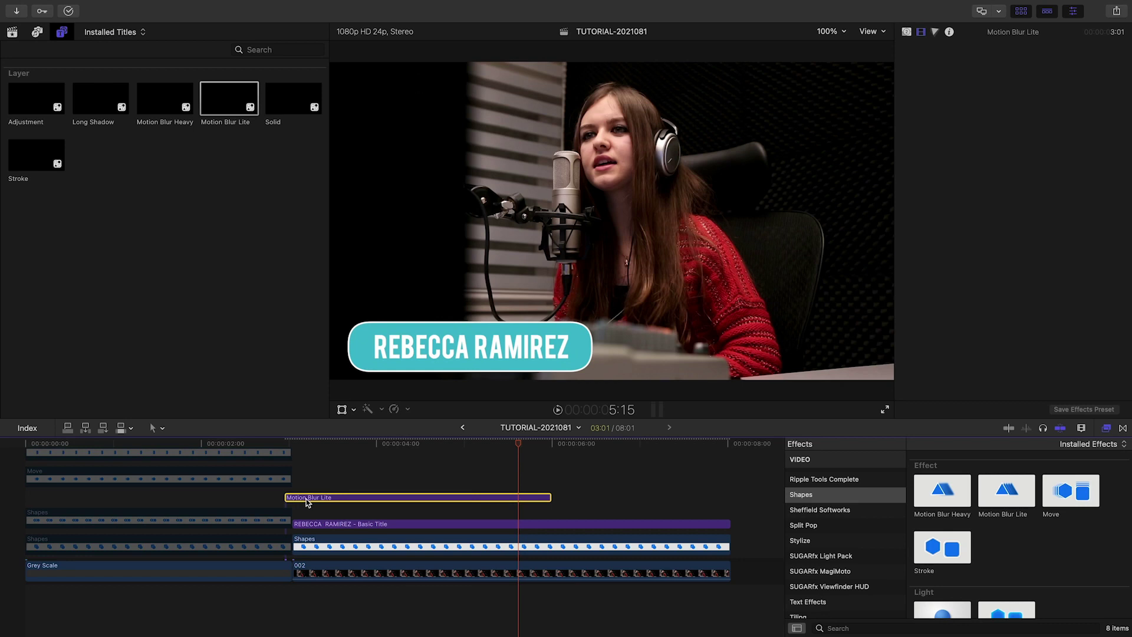
drag(307, 502, 315, 508)
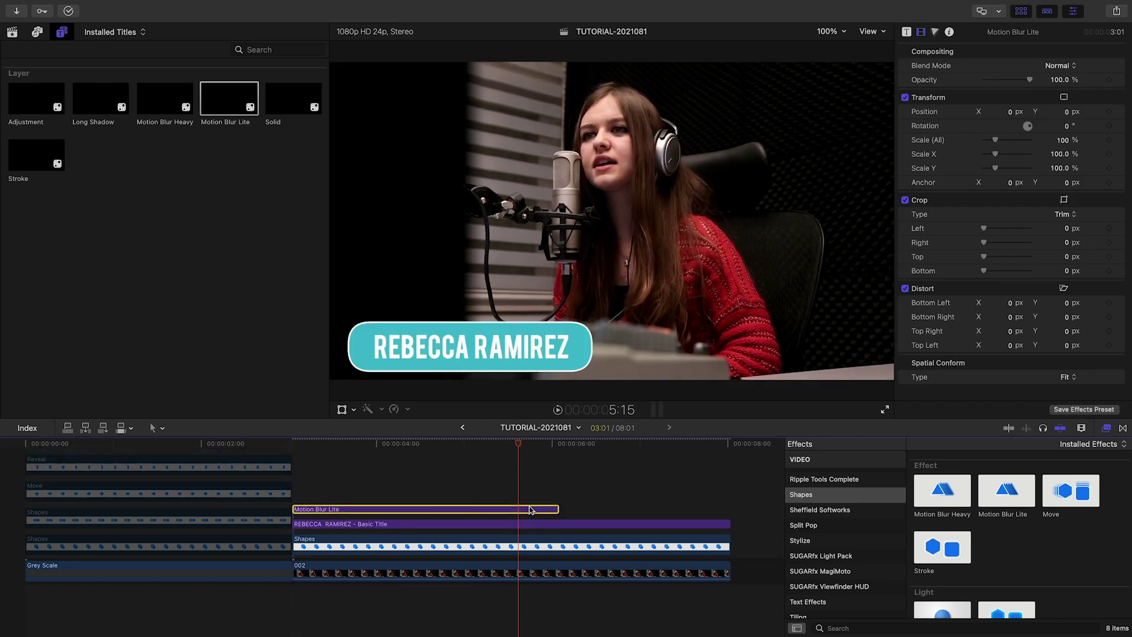
drag(558, 507, 730, 507)
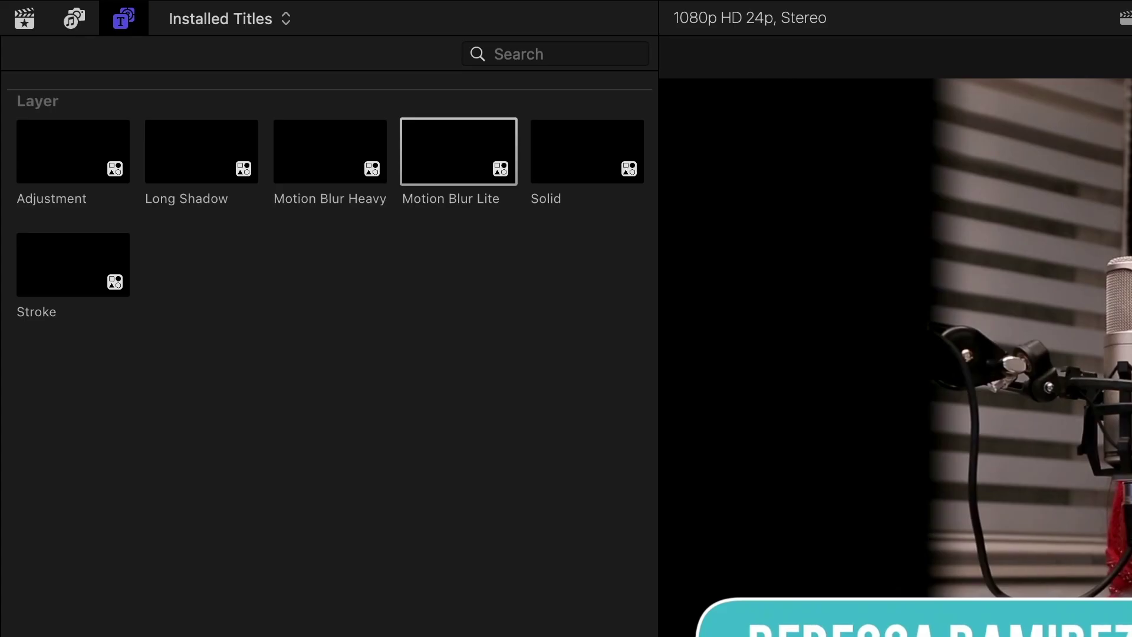
drag(350, 168, 415, 527)
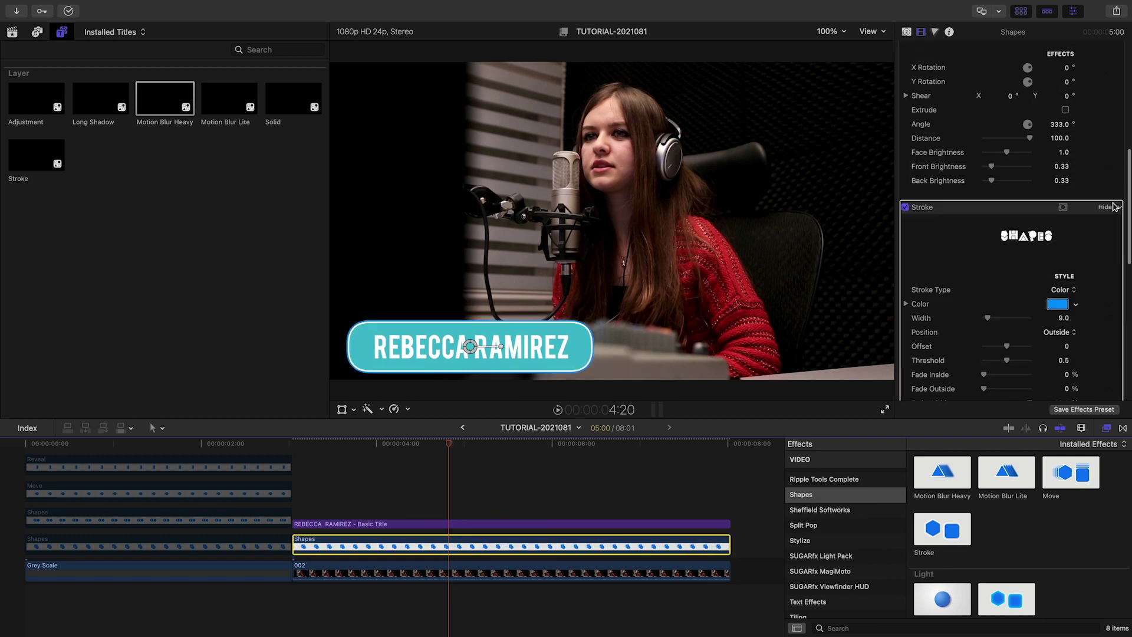
scroll(1115, 215, down, 5)
- Set the pill's stroke colour to red
click(1059, 122)
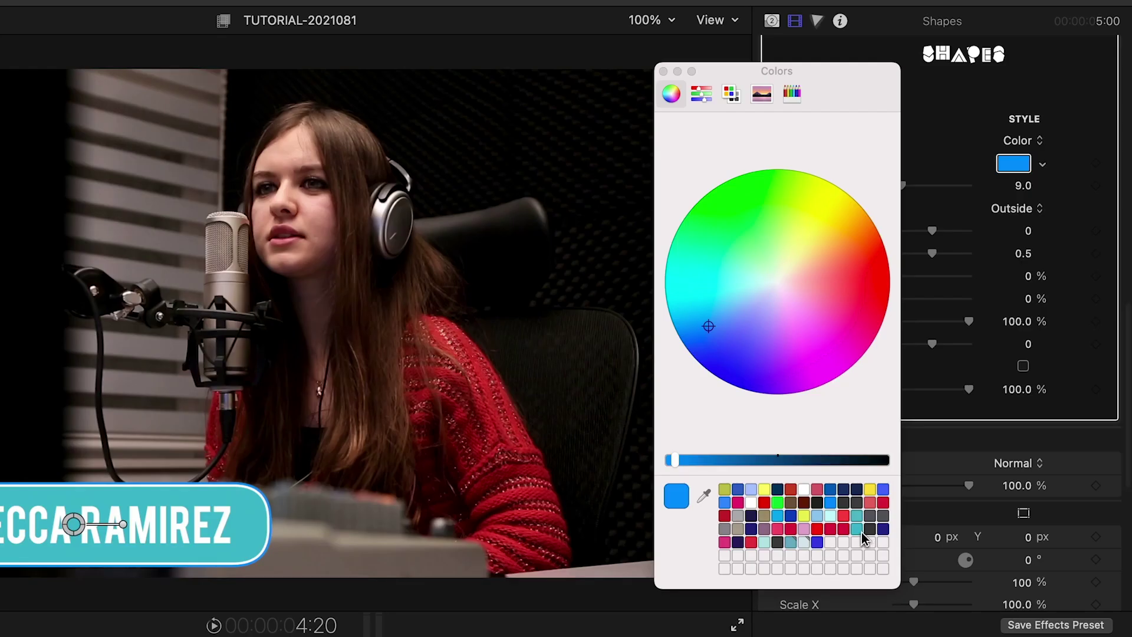
click(843, 530)
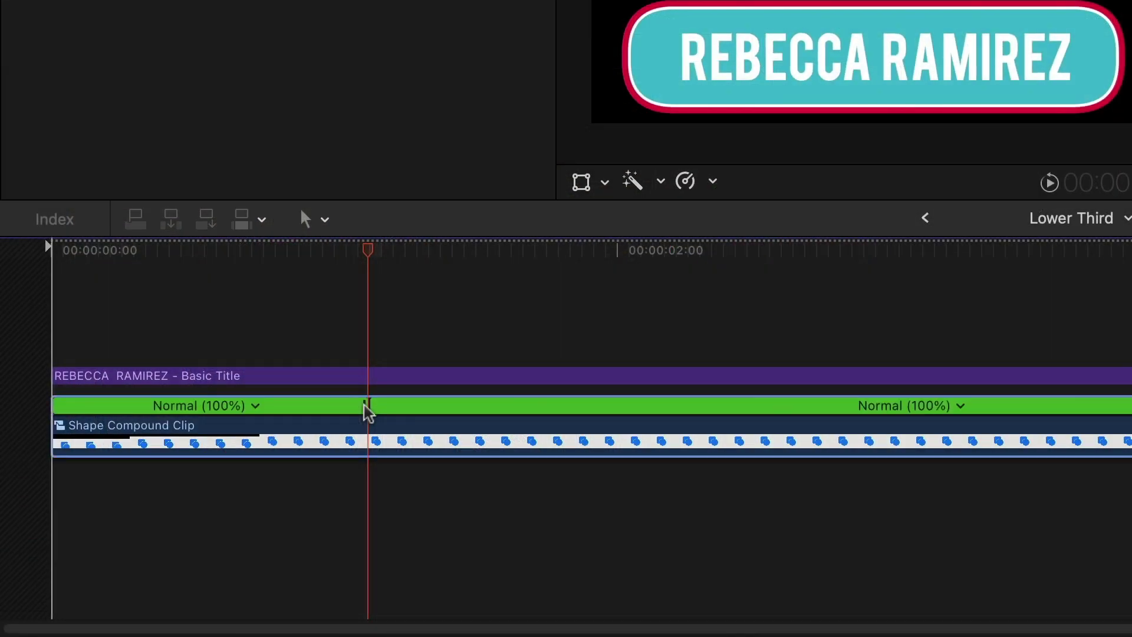
- Retime the shape clip and name the new compound clip 'Lower Third'
drag(304, 416, 151, 416)
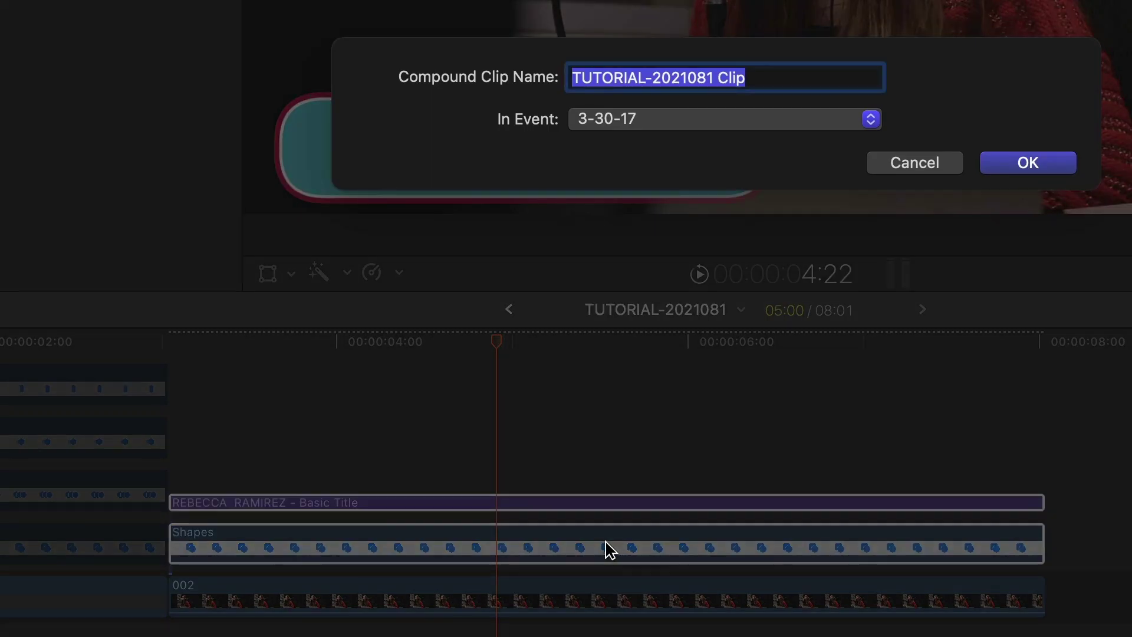
text(Lower Thir)
text(d)
key(Return)
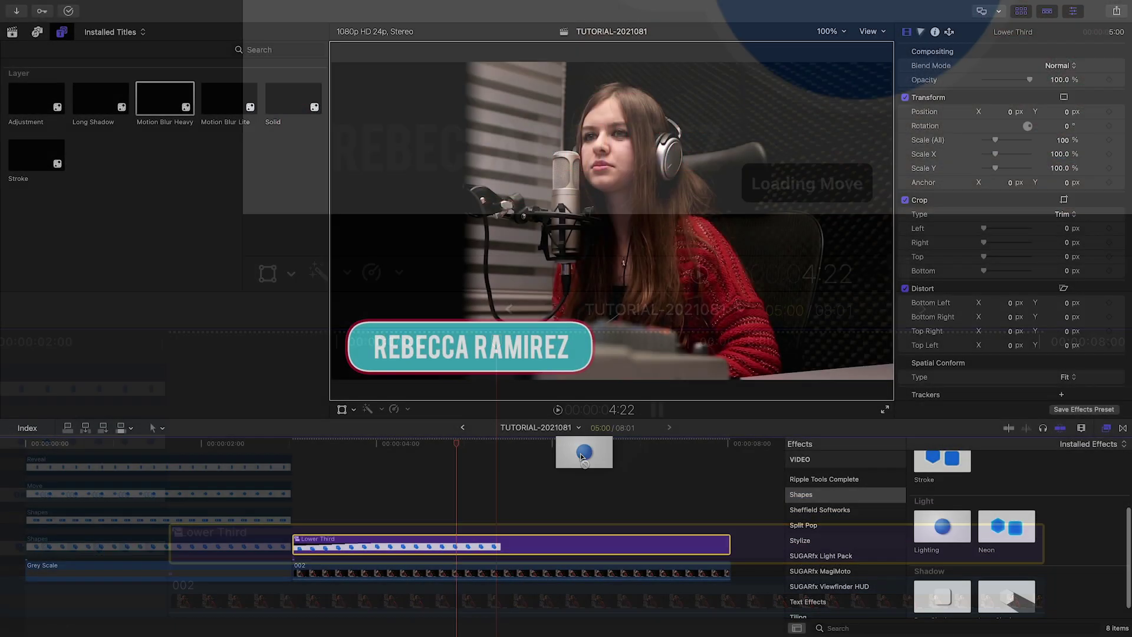
- Drop the Lighting effect from Effects > Shapes onto the Lower Third compound clip
drag(577, 455, 514, 545)
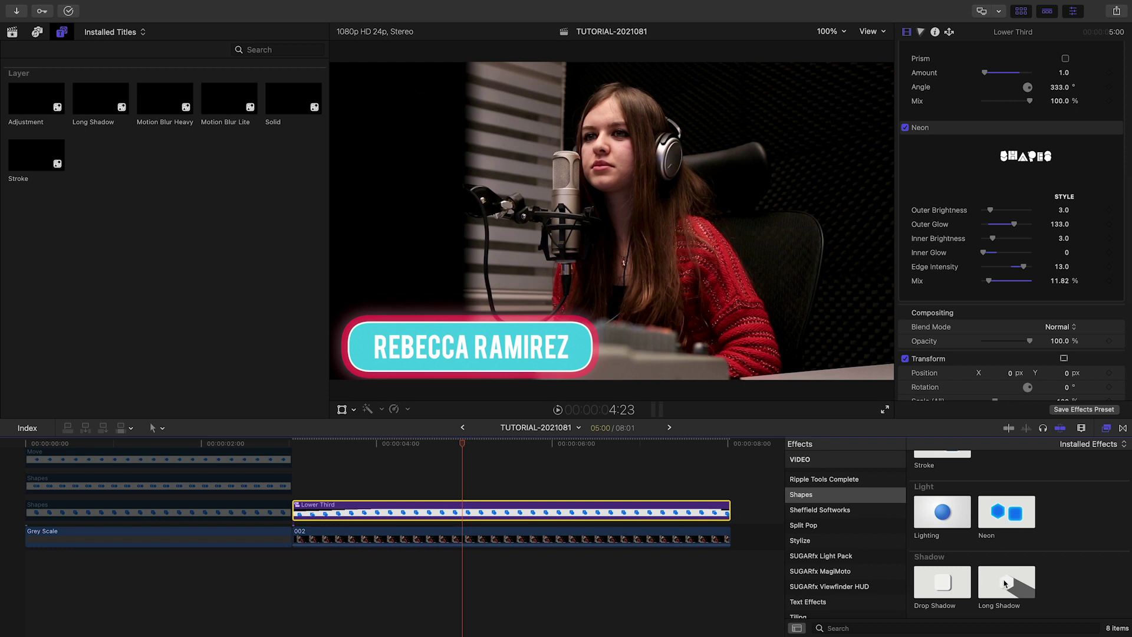
- Apply the Long Shadow effect to the Lower Third clip
drag(1006, 584, 519, 512)
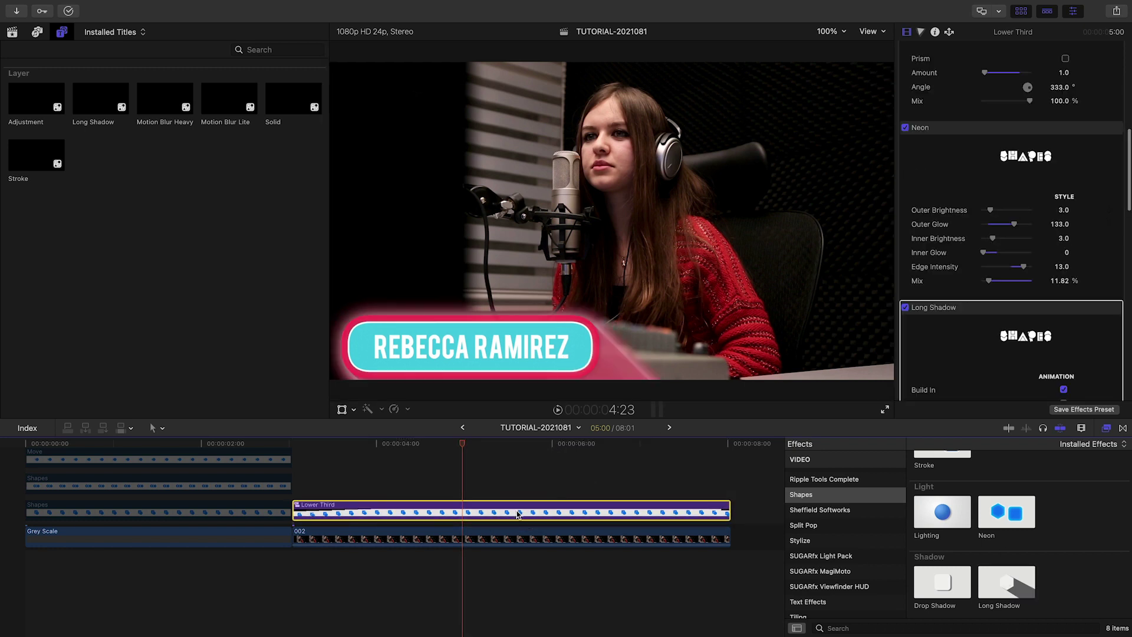